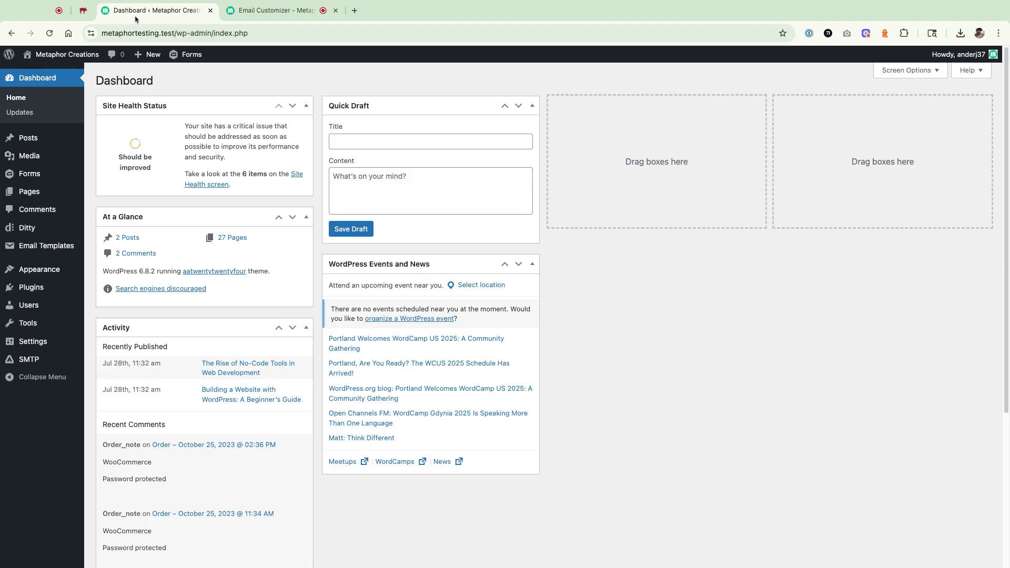
# - Switch to the WordPress dashboard and add a new user with the username example1 and the user's email address
pyautogui.click(184, 10)
pyautogui.moveTo(57, 355)
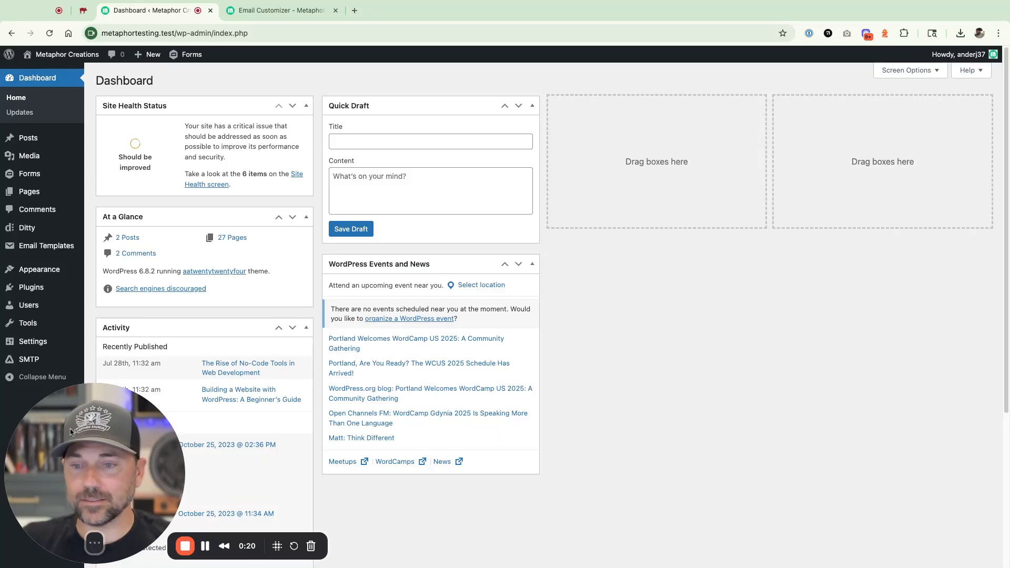
pyautogui.click(12, 305)
pyautogui.click(151, 80)
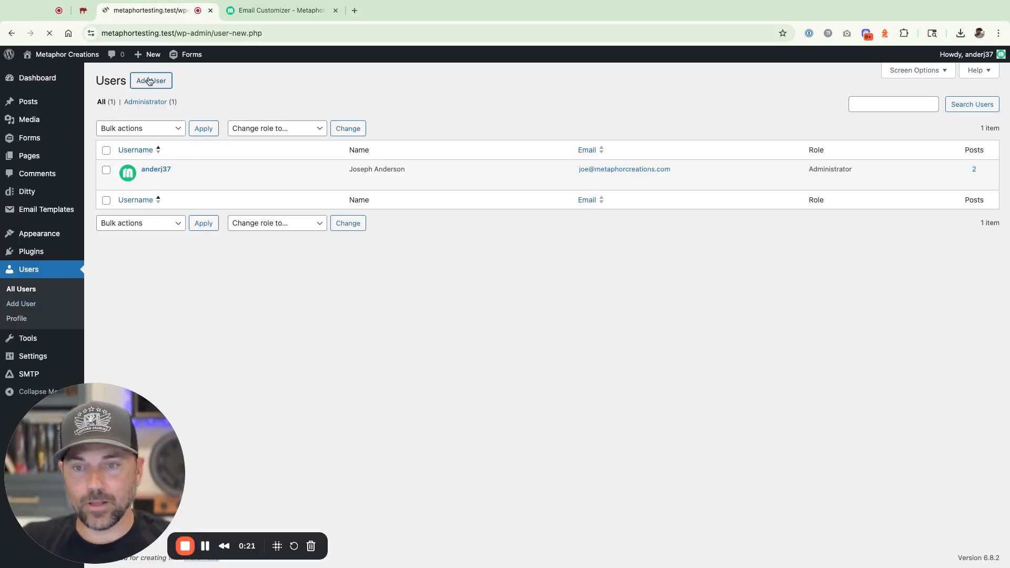
pyautogui.click(248, 128)
pyautogui.write('example1')
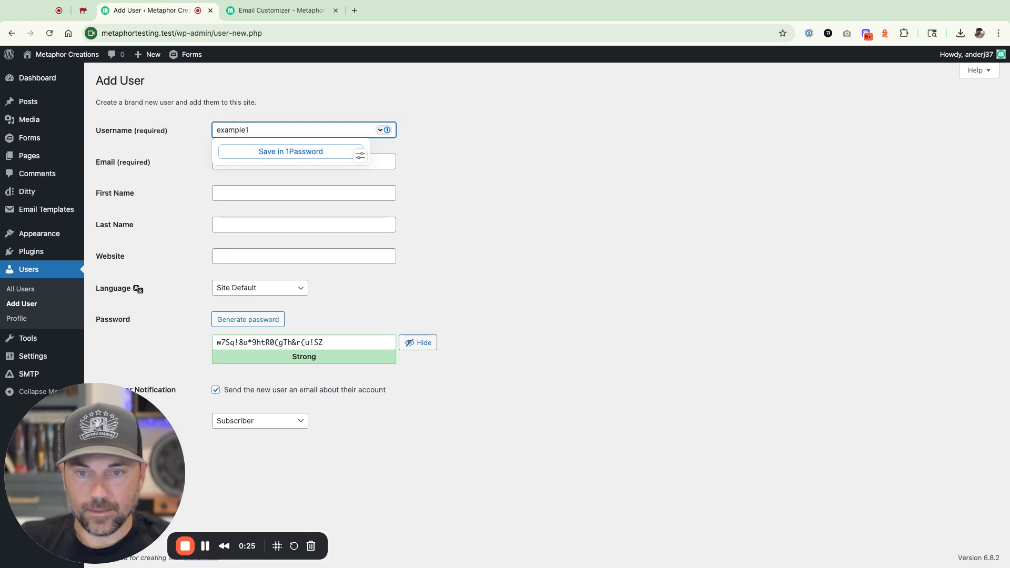
pyautogui.press('Tab')
pyautogui.write('example')
pyautogui.write('1@')
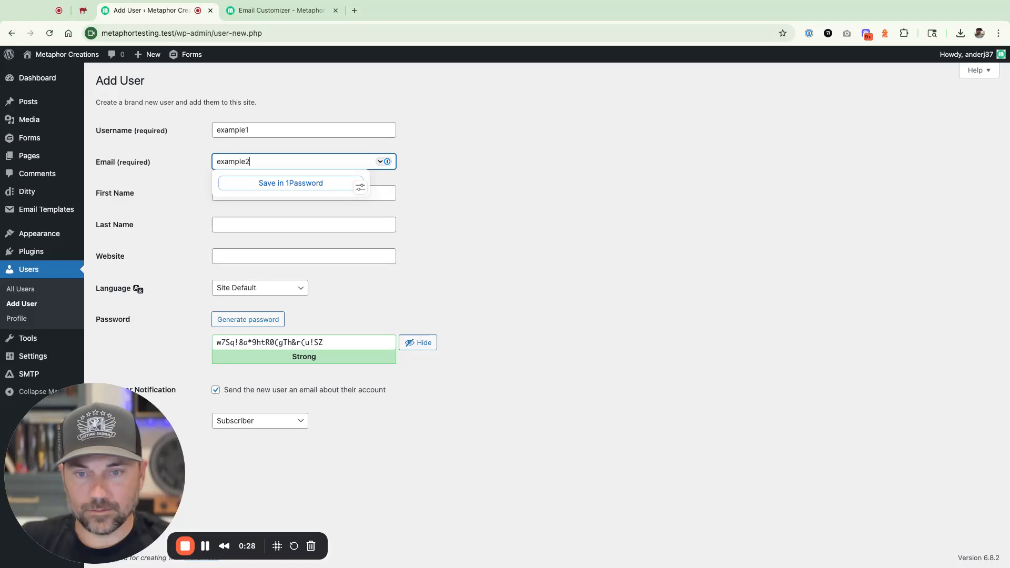
pyautogui.write('test.com')
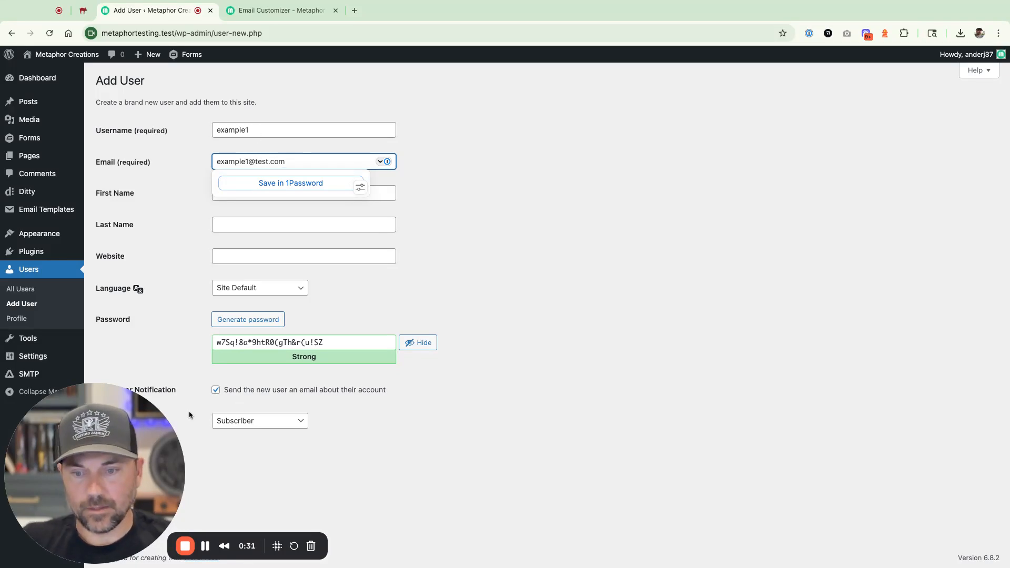
pyautogui.click(101, 463)
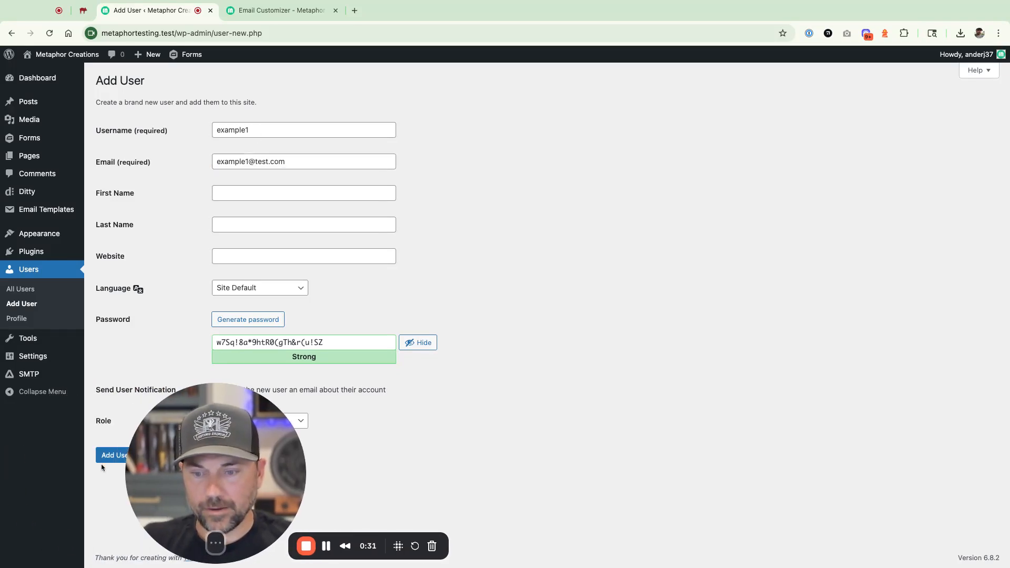
pyautogui.click(121, 456)
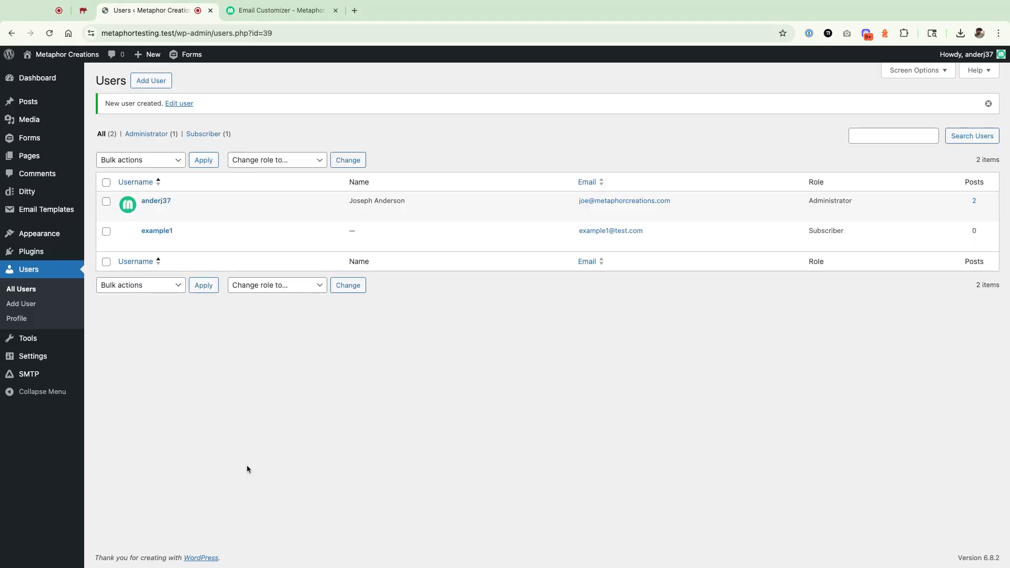
# - Switch to MailHog and read the Login Details and New User Registration emails sent for the new account
pyautogui.click(83, 10)
pyautogui.click(38, 130)
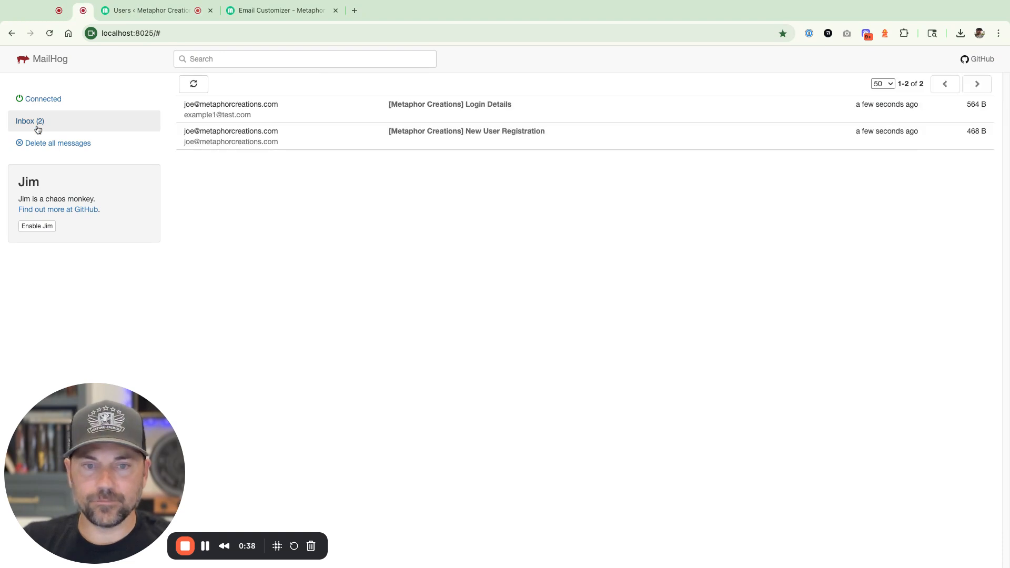
pyautogui.click(486, 115)
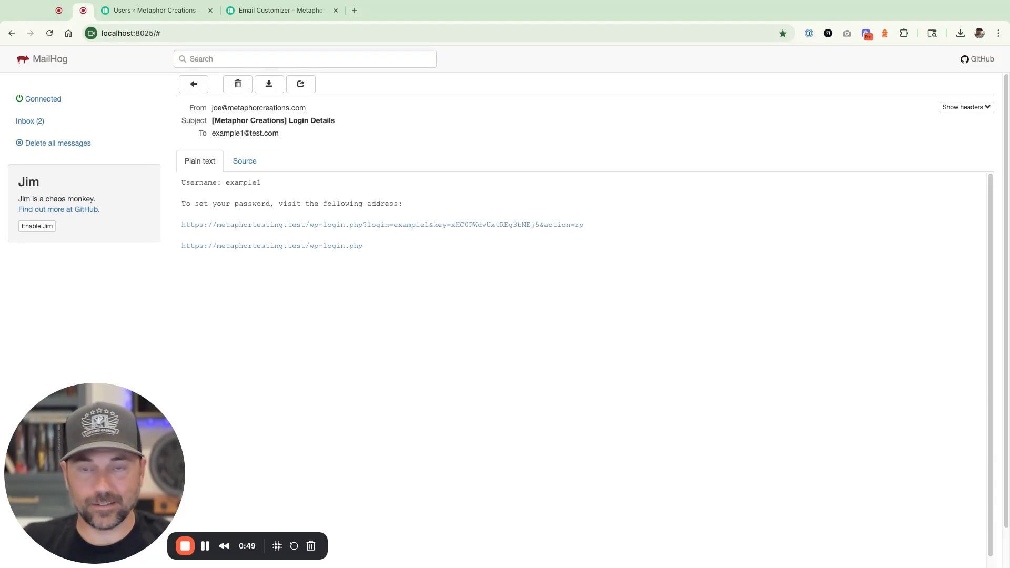
pyautogui.click(43, 120)
pyautogui.click(488, 130)
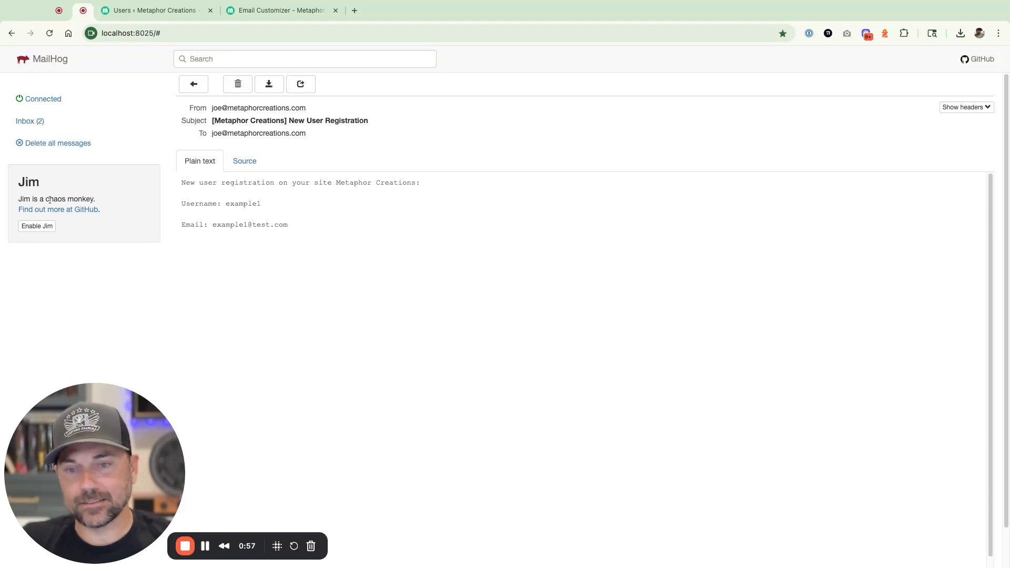
pyautogui.click(24, 122)
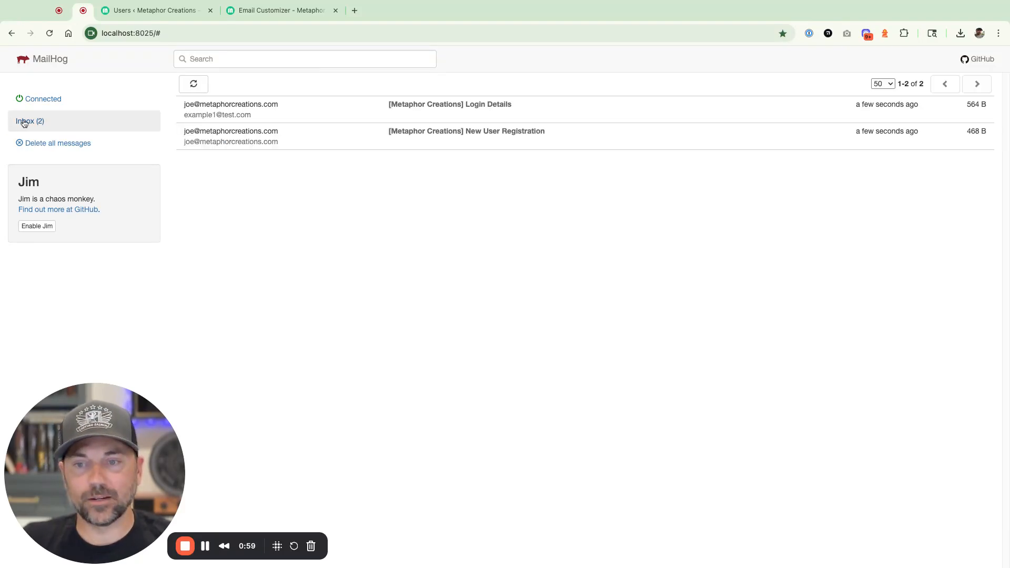
pyautogui.click(415, 108)
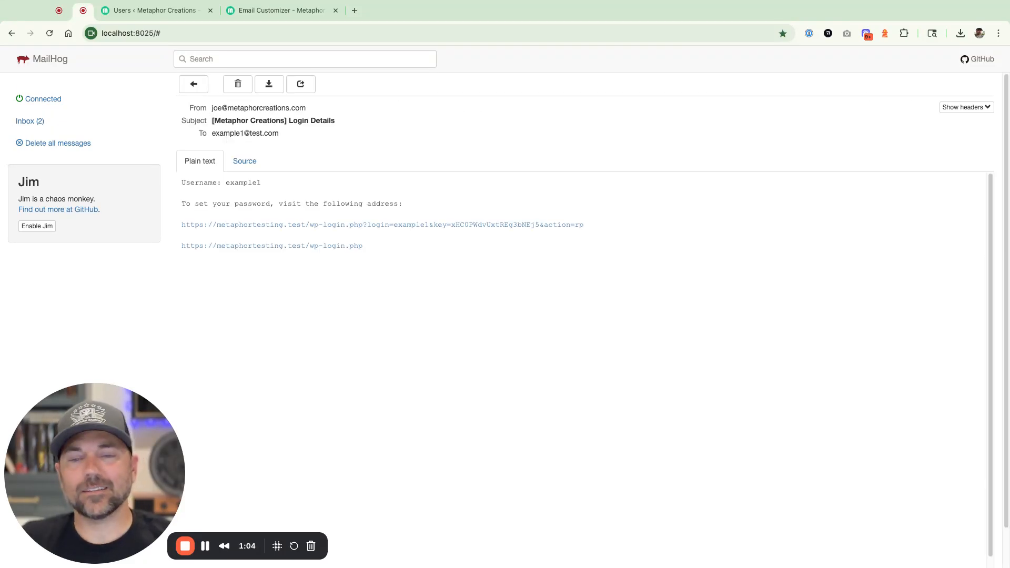
# - Return to WordPress, create a new email template from the Basic Notification pattern and select its Default Notification block
pyautogui.click(152, 10)
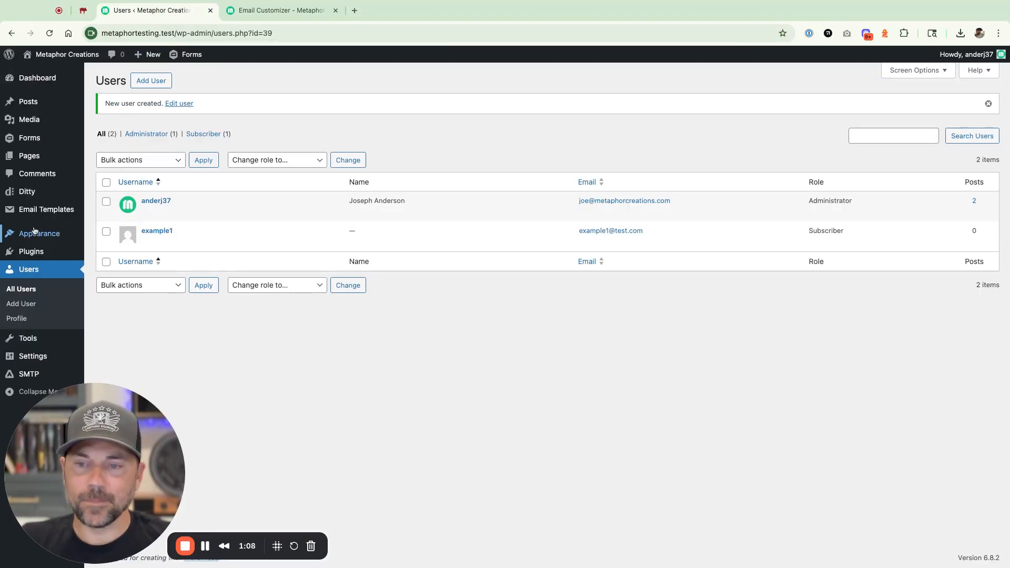
pyautogui.moveTo(46, 196)
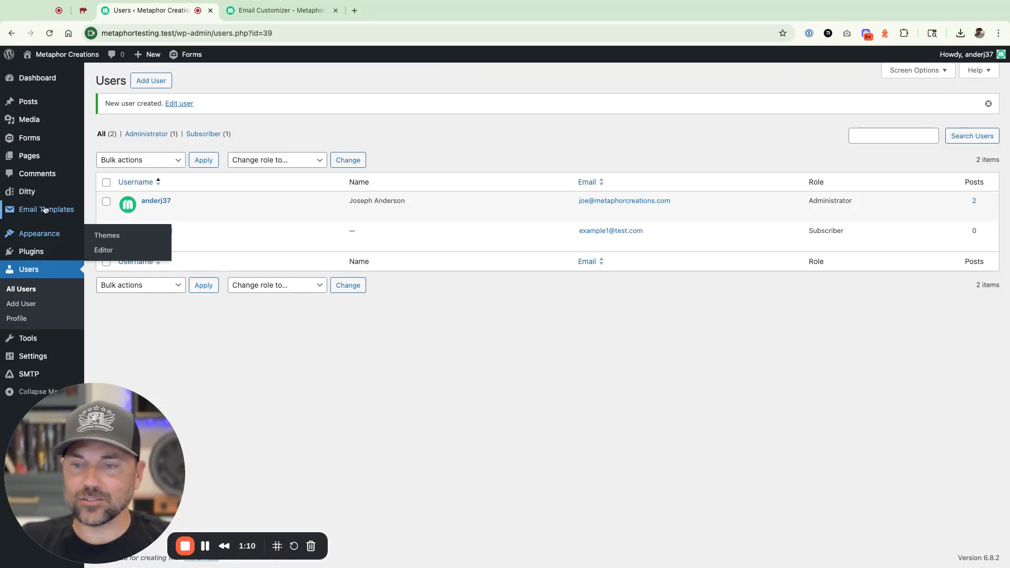
pyautogui.moveTo(45, 213)
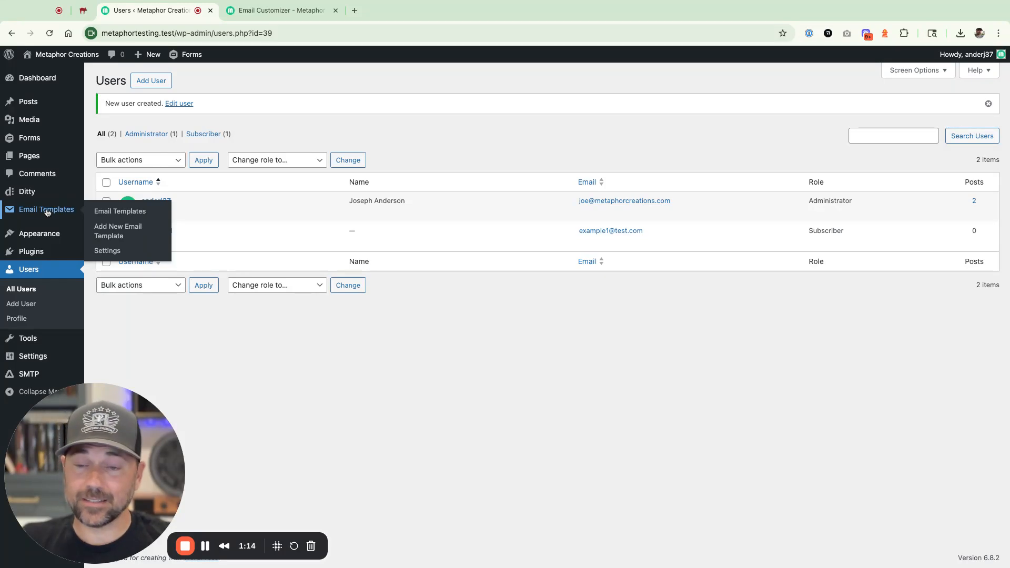
pyautogui.click(47, 212)
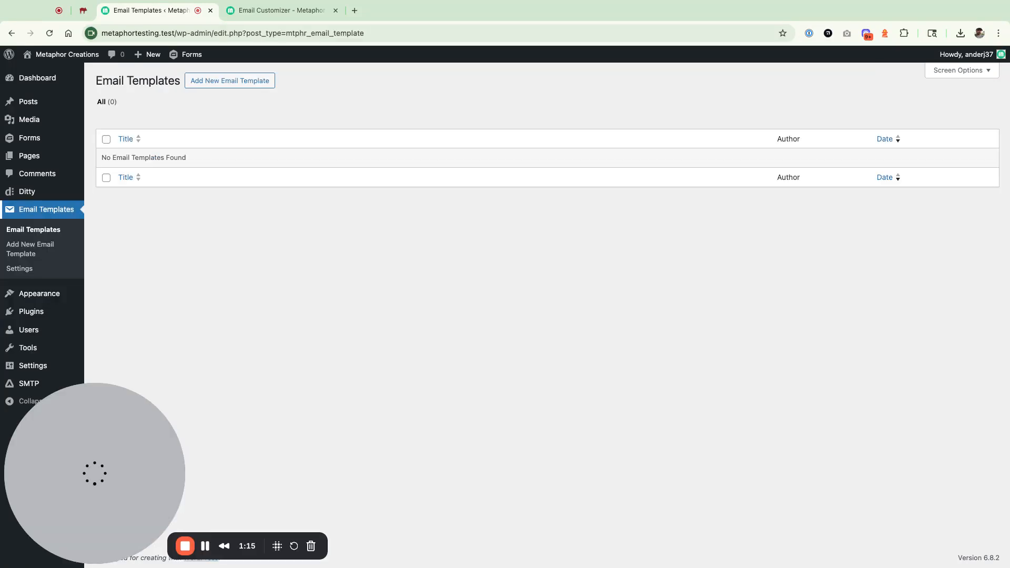
pyautogui.click(220, 83)
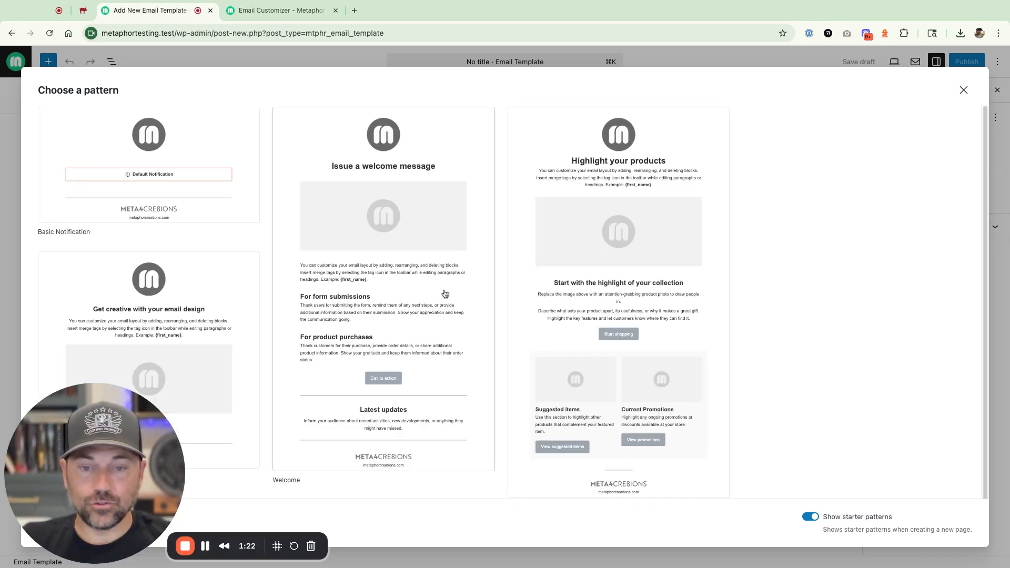
pyautogui.click(158, 165)
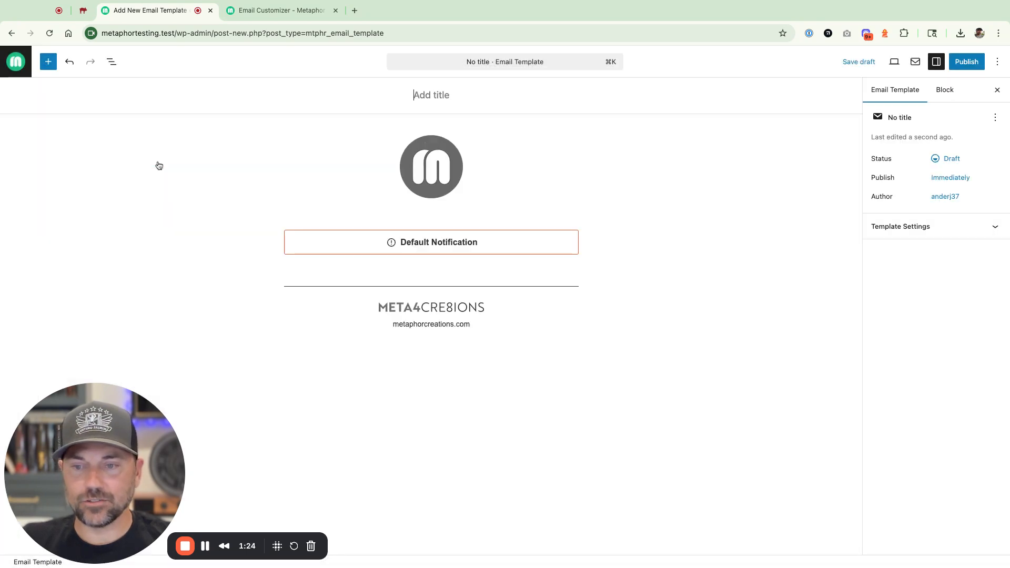
pyautogui.click(434, 245)
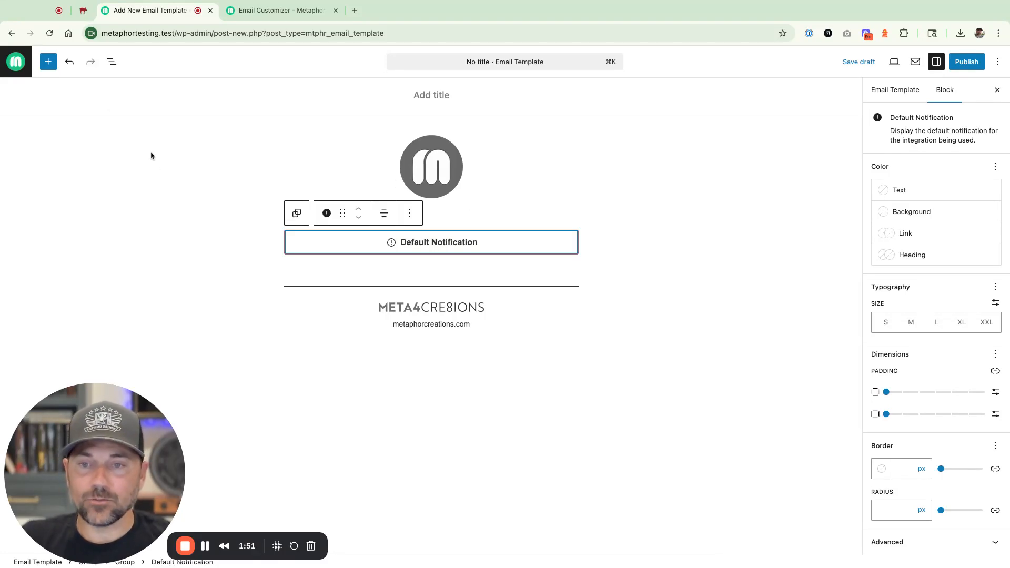
# - Replace the grey logo above the notification with the second media library image, the green circular logo
pyautogui.click(431, 174)
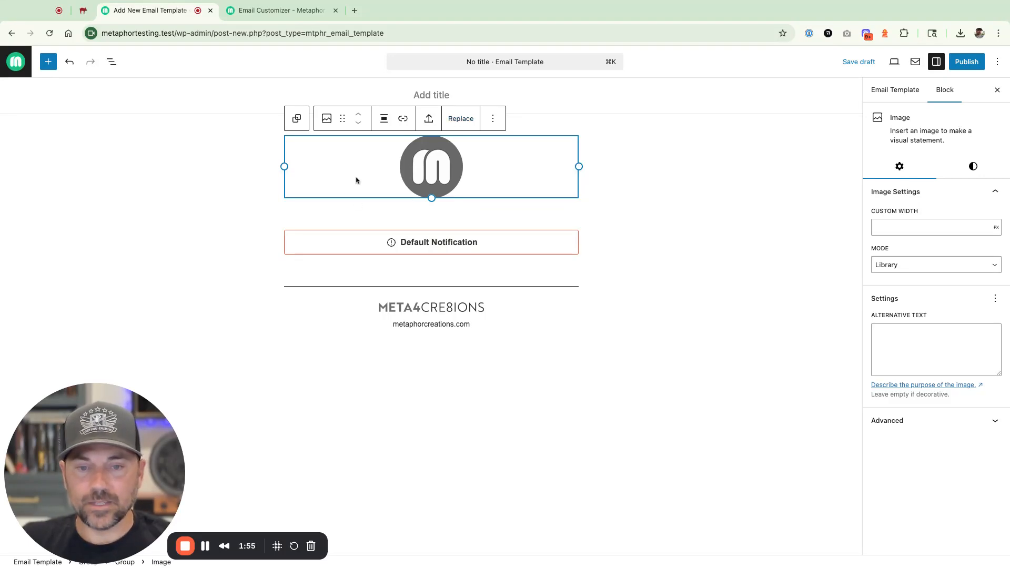
pyautogui.click(461, 119)
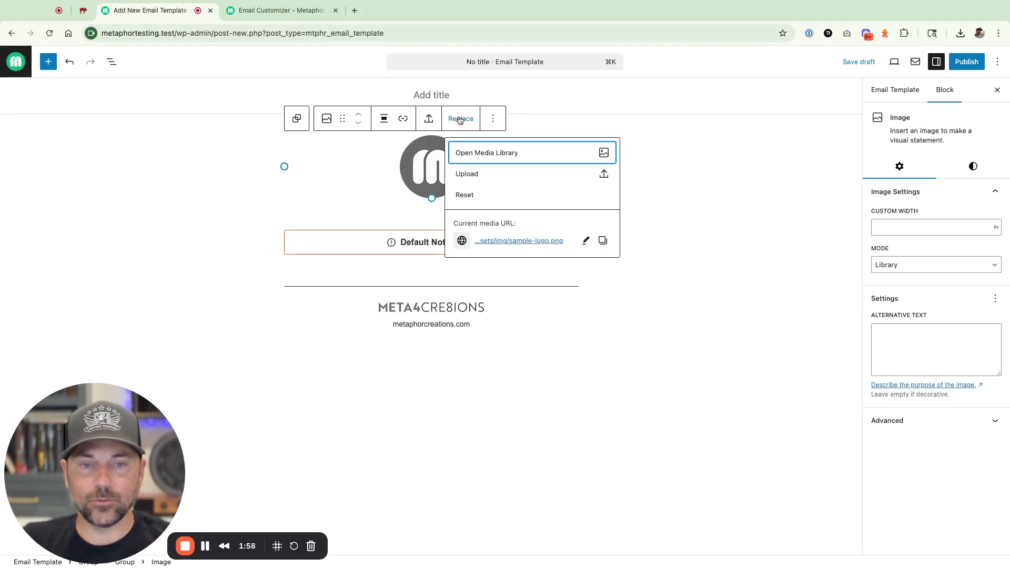
pyautogui.click(493, 158)
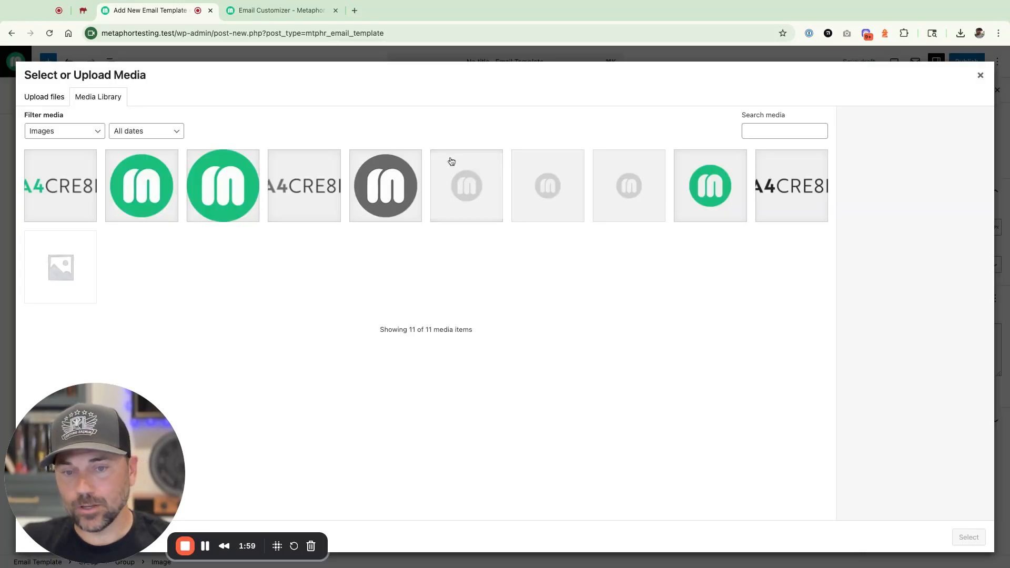
pyautogui.click(153, 187)
pyautogui.click(969, 536)
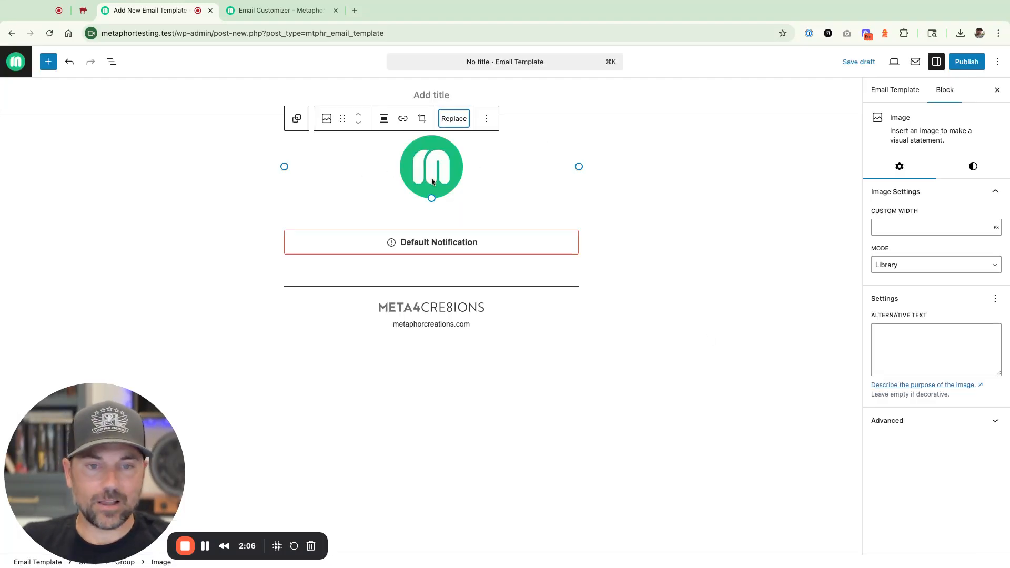
# - Set the custom width of the green circular logo to 100 px
pyautogui.click(916, 223)
pyautogui.write('200')
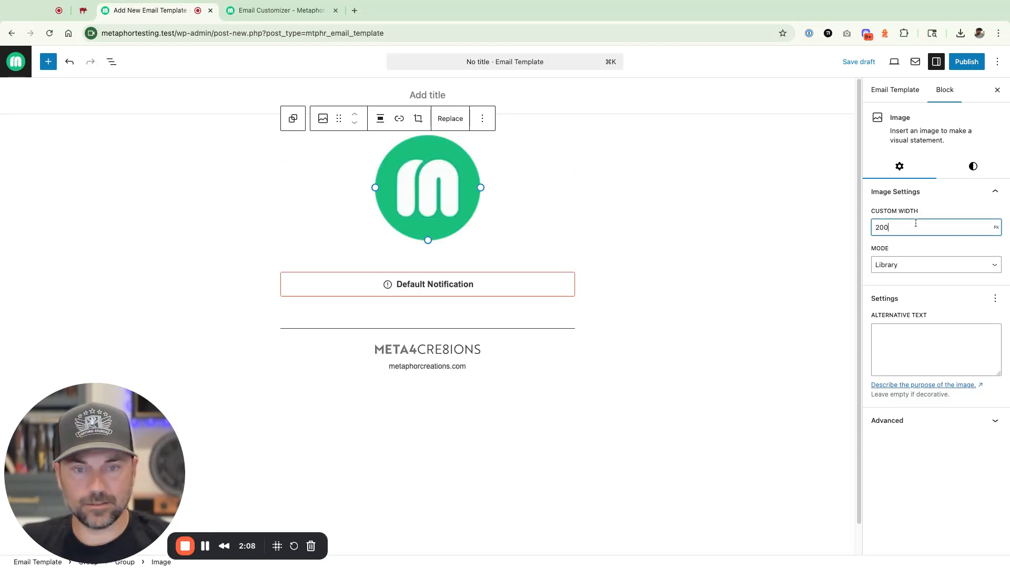
pyautogui.press('BackSpace')
pyautogui.press('BackSpace')
pyautogui.press('BackSpace')
pyautogui.write('150')
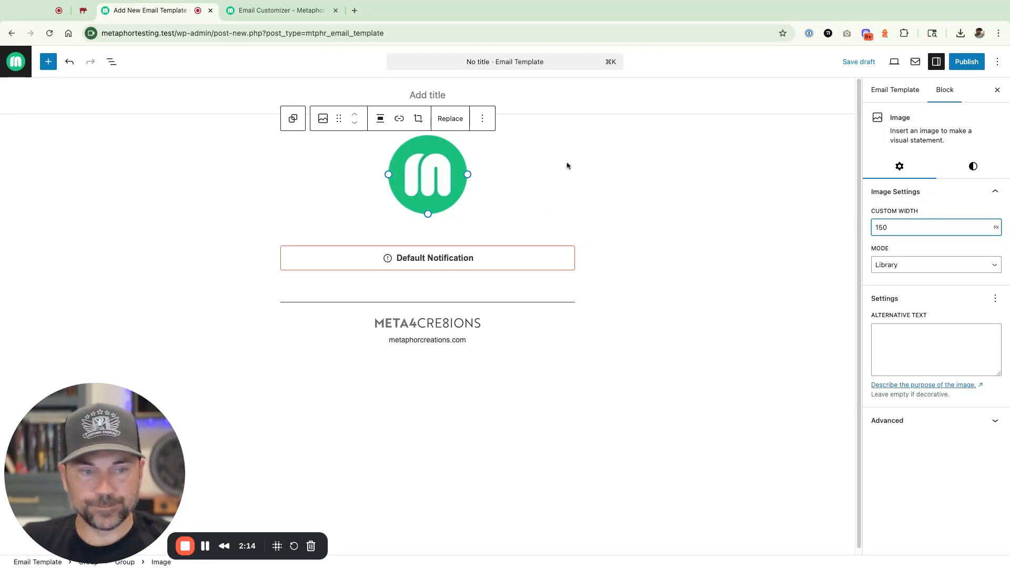
pyautogui.click(881, 227)
pyautogui.press('BackSpace')
pyautogui.write('0')
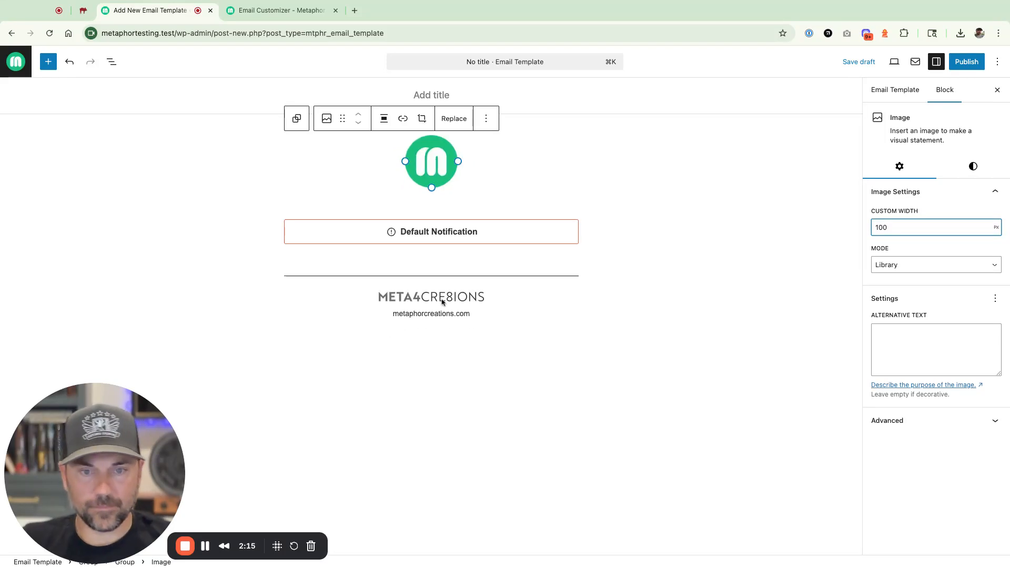
# - Replace the META4CRE8IONS footer logo with metaphorcreations-logo-400.webp from the media library
pyautogui.click(460, 299)
pyautogui.click(460, 275)
pyautogui.click(480, 309)
pyautogui.click(48, 189)
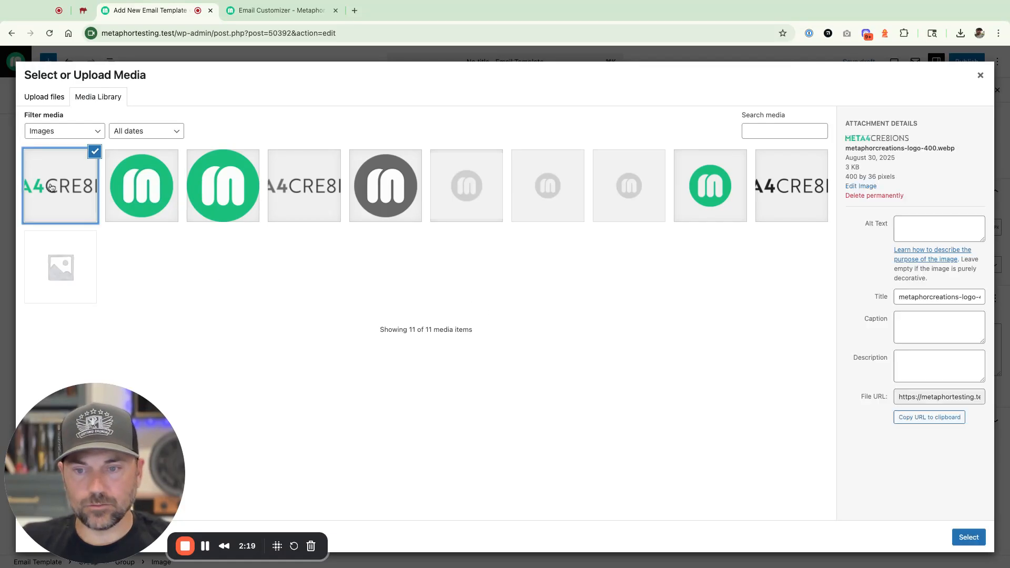
pyautogui.click(967, 537)
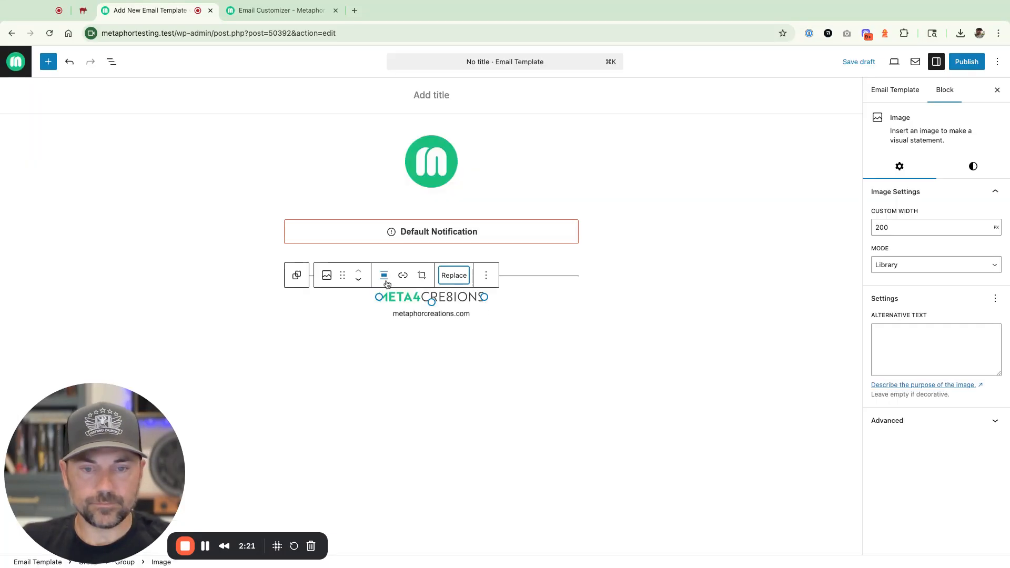
# - Review the link settings of the metaphorcreations.com text in the footer, then reselect the Default Notification block
pyautogui.click(413, 314)
pyautogui.click(471, 339)
pyautogui.click(380, 360)
pyautogui.click(471, 447)
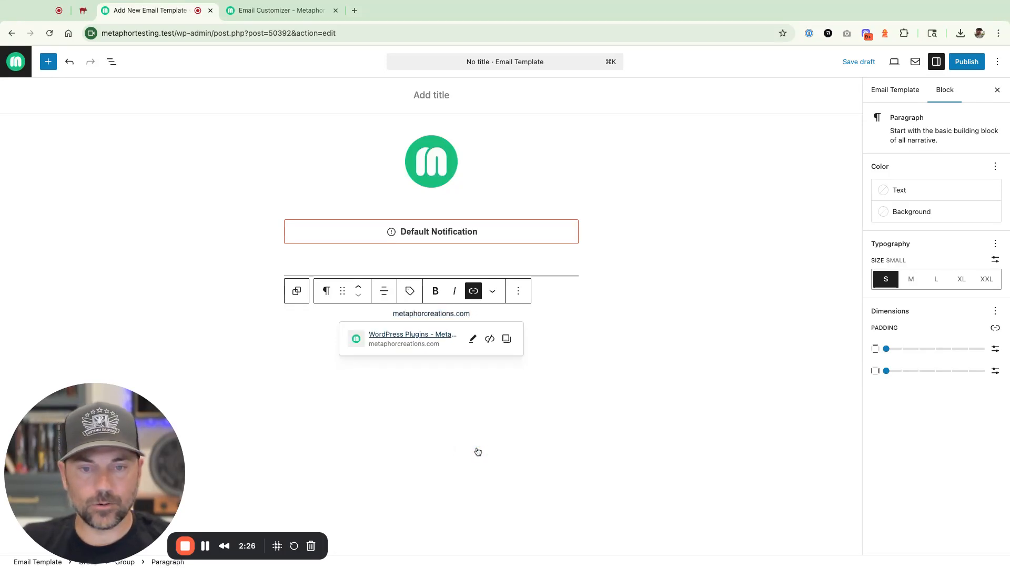
pyautogui.click(361, 223)
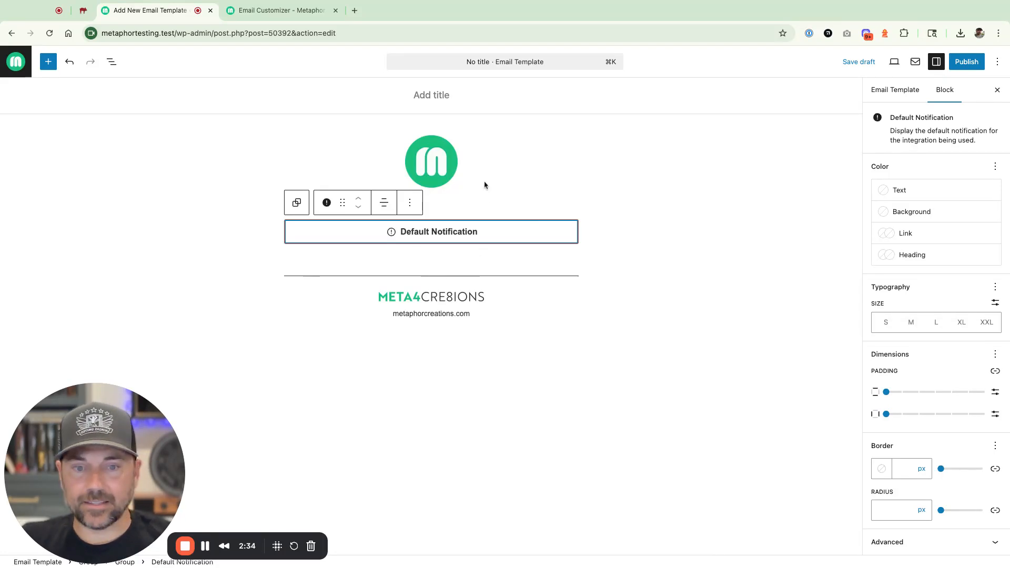
# - Title the email template "Default Template" and publish it
pyautogui.click(967, 62)
pyautogui.click(438, 93)
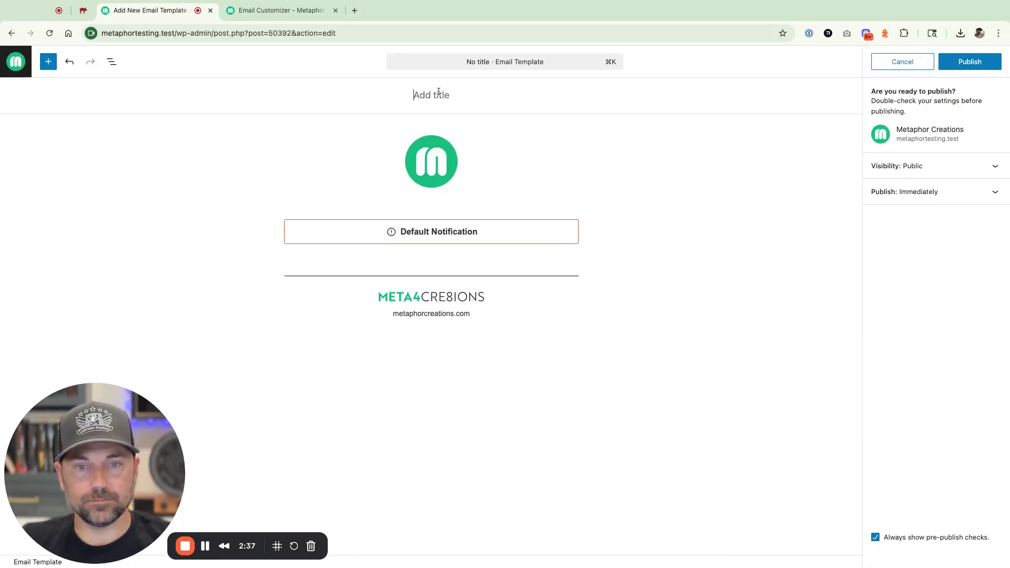
pyautogui.write('Default Template')
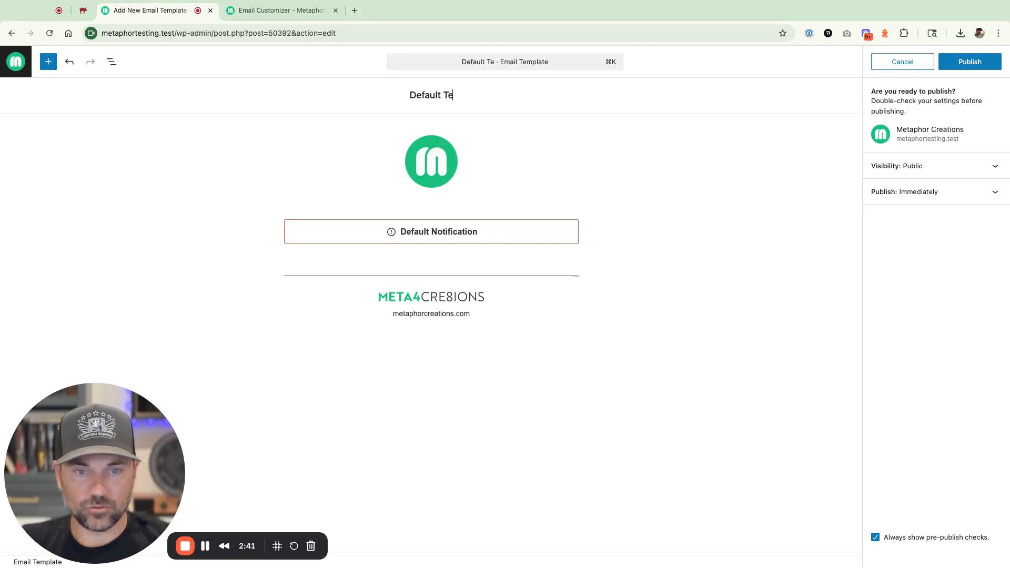
pyautogui.click(968, 62)
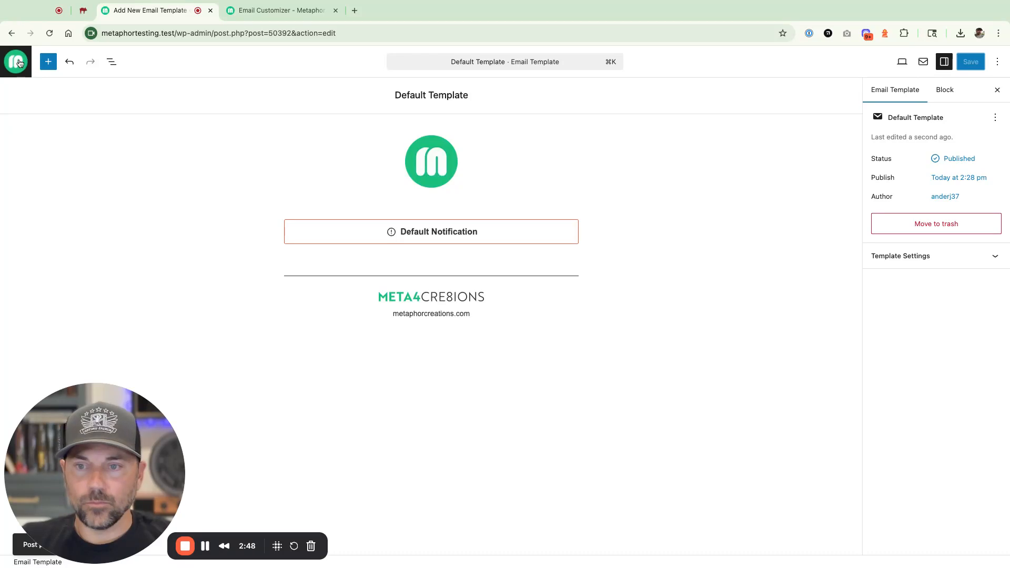
# - Leave the template editor and open the Email Customizer settings
pyautogui.click(20, 63)
pyautogui.moveTo(35, 165)
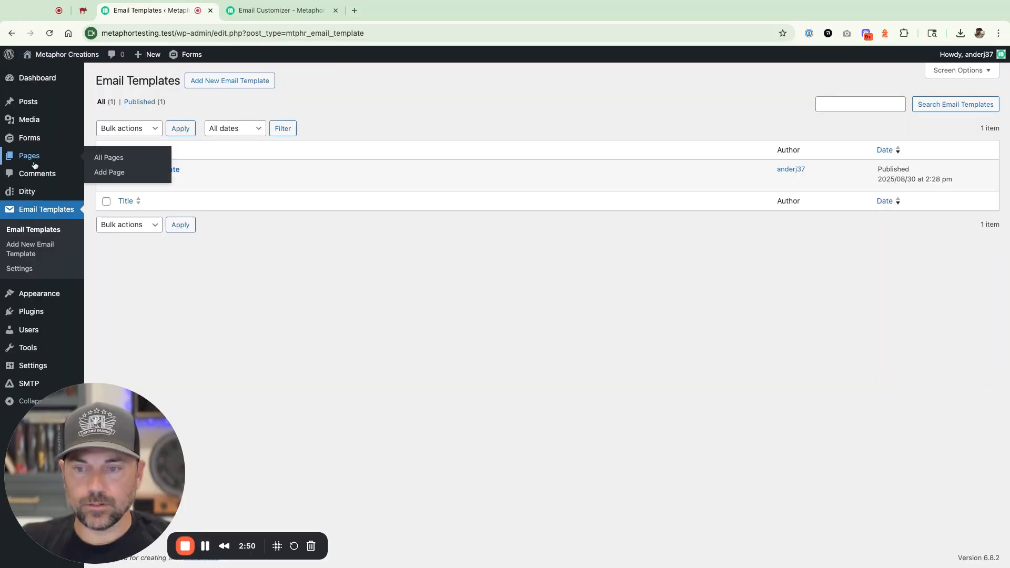
pyautogui.click(20, 268)
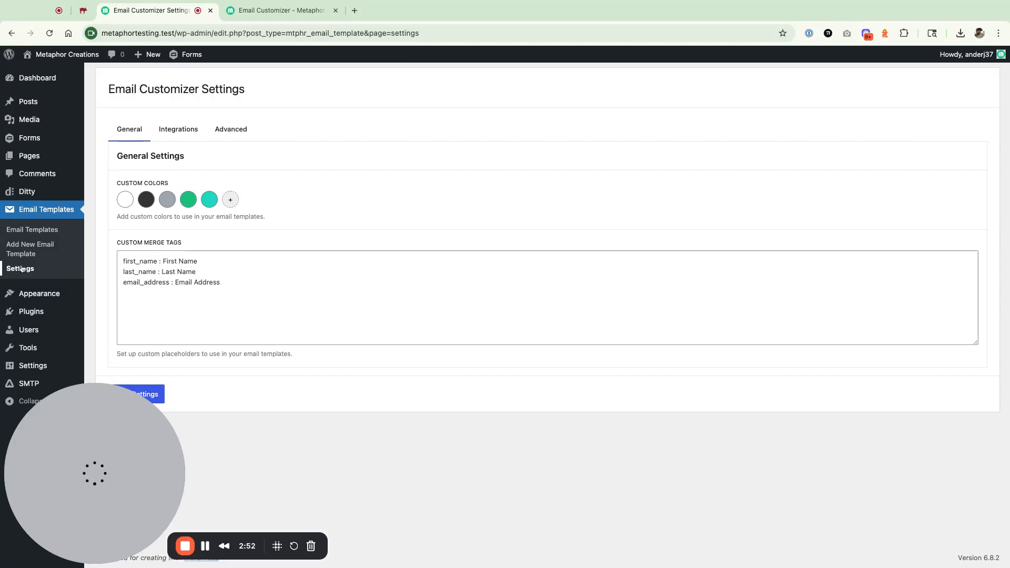
# - Enable the WordPress integration with Default Template as its default email template, and save the settings
pyautogui.click(181, 130)
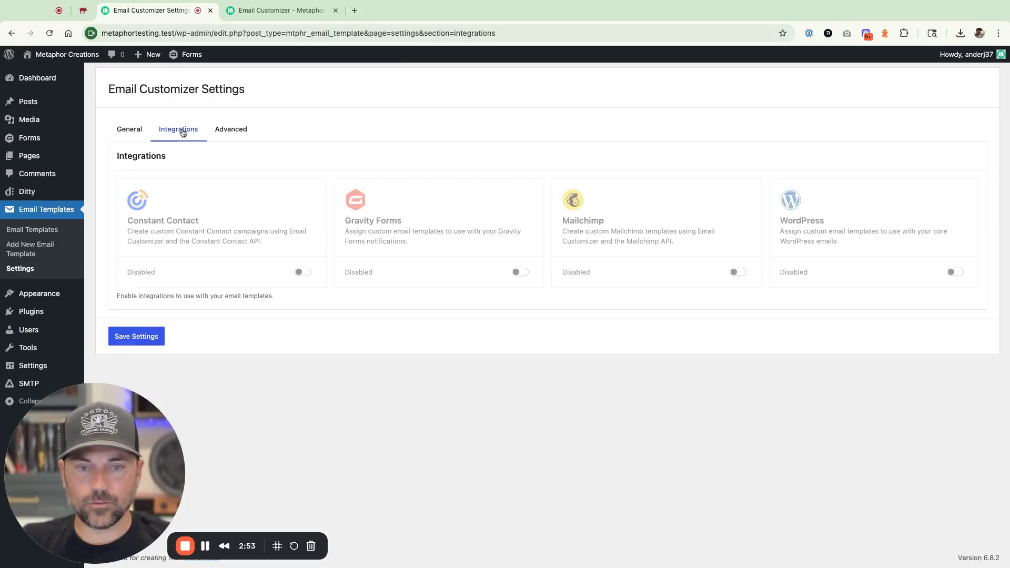
pyautogui.click(954, 272)
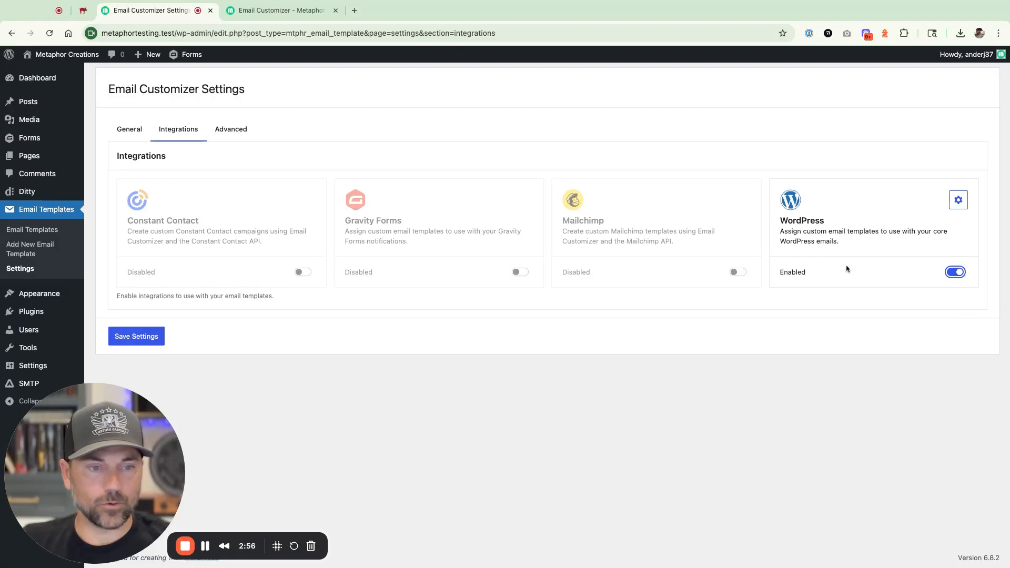
pyautogui.click(958, 200)
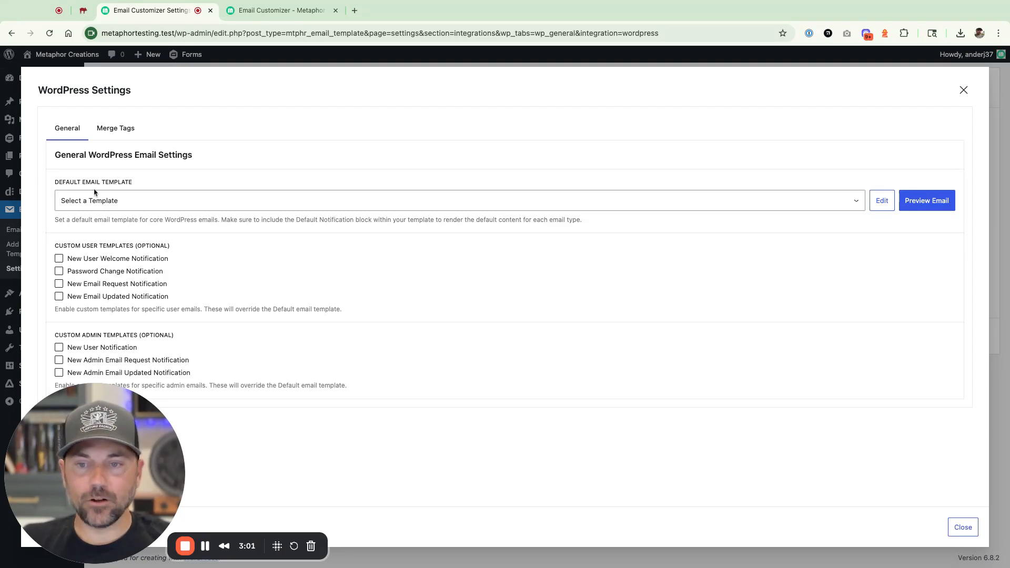
pyautogui.click(122, 215)
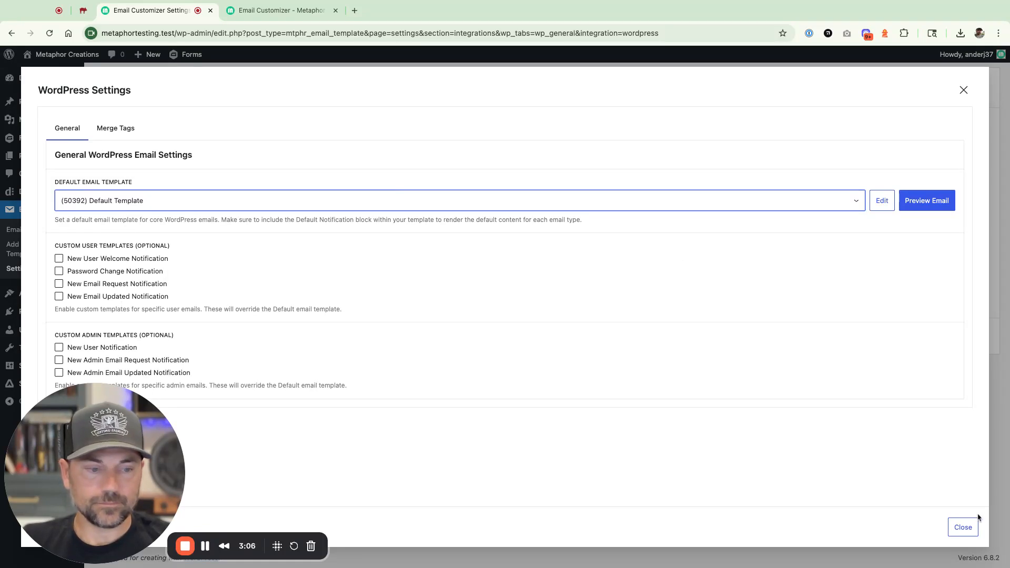
pyautogui.click(962, 527)
pyautogui.click(133, 341)
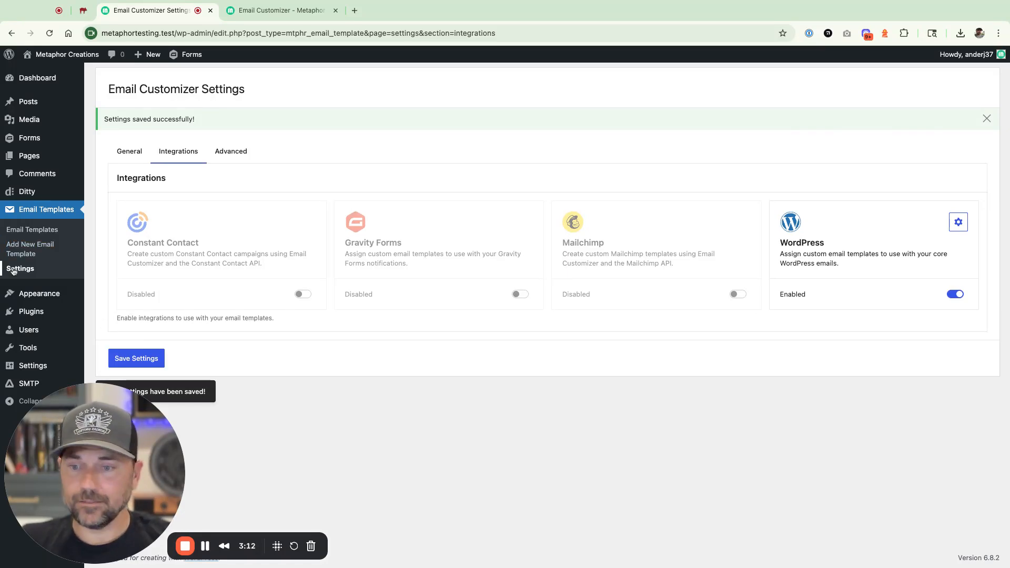
# - Add a new WordPress user with the username example2 and the user's email address
pyautogui.click(27, 330)
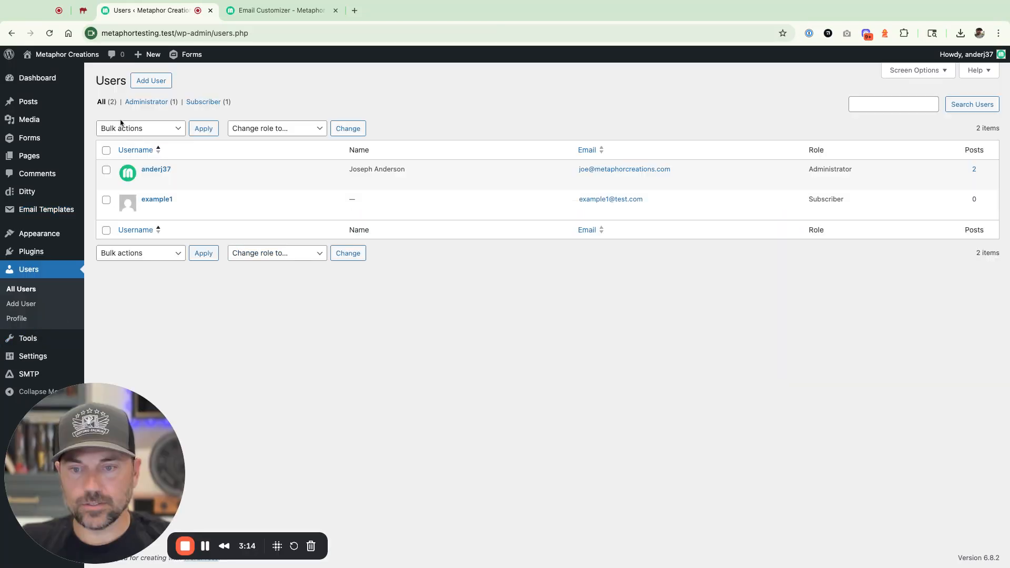
pyautogui.click(149, 80)
pyautogui.click(241, 129)
pyautogui.write('example2')
pyautogui.press('Tab')
pyautogui.write('example2@test.com')
pyautogui.moveTo(96, 453); pyautogui.dragTo(272, 453)
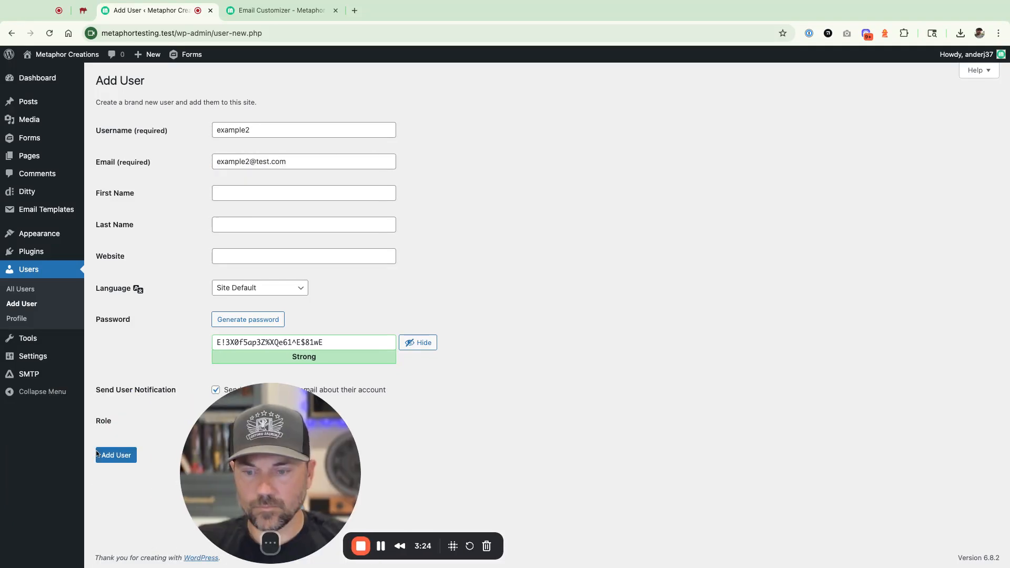
pyautogui.click(105, 456)
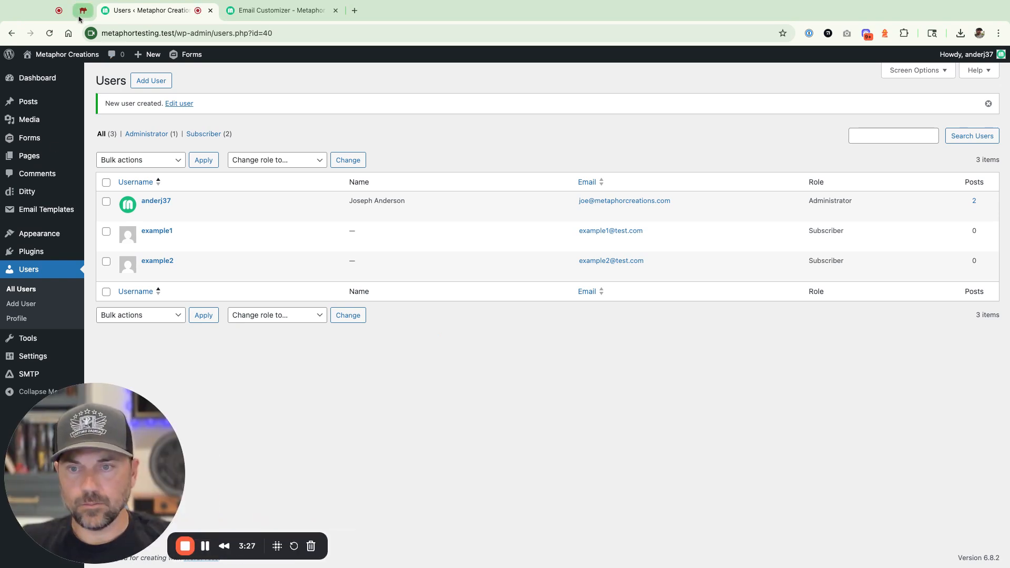
# - Switch to MailHog and examine the newest New User Registration and Login Details emails for the template's branding
pyautogui.click(83, 10)
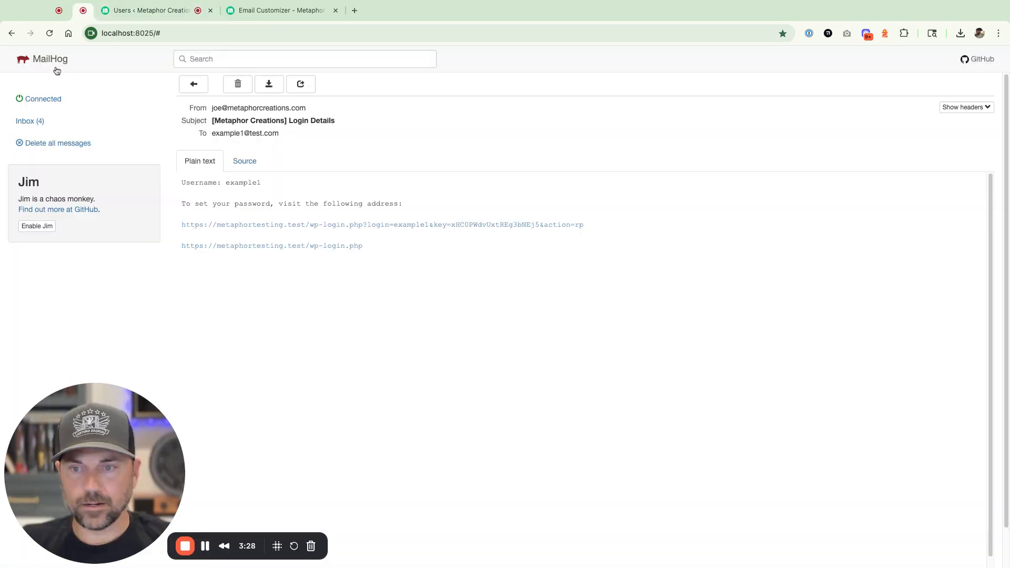
pyautogui.click(31, 123)
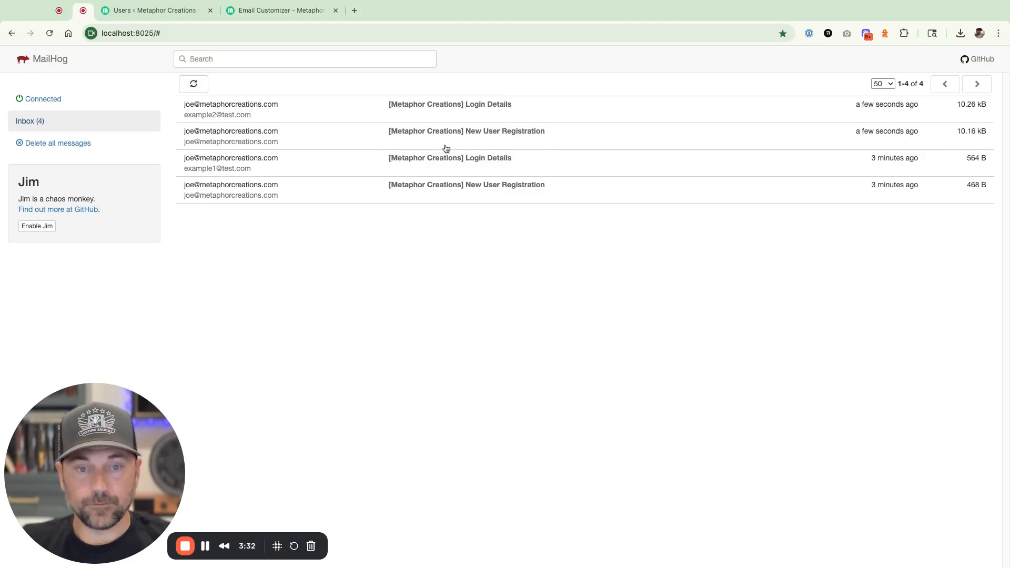
pyautogui.click(473, 134)
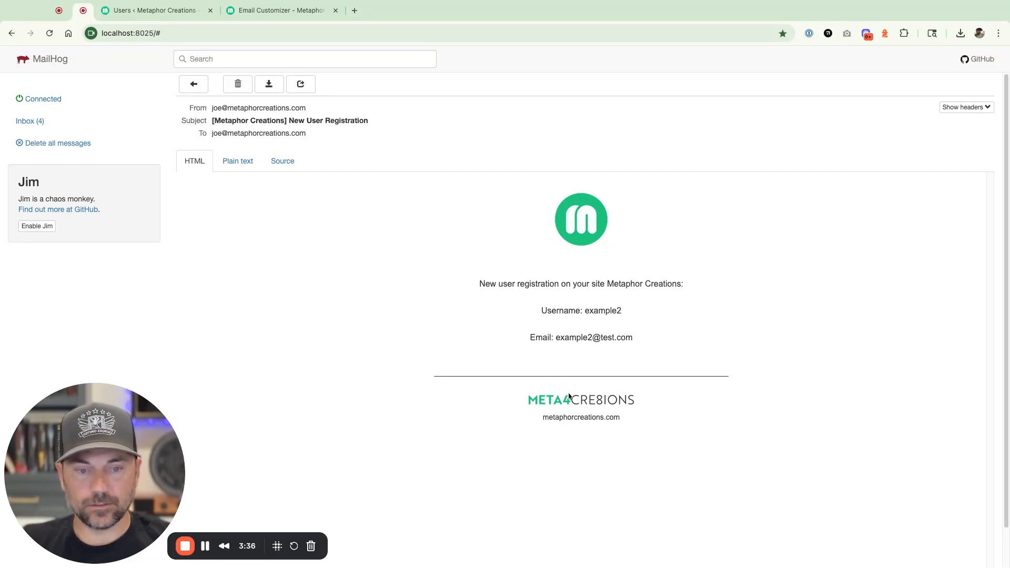
pyautogui.click(194, 84)
pyautogui.click(451, 107)
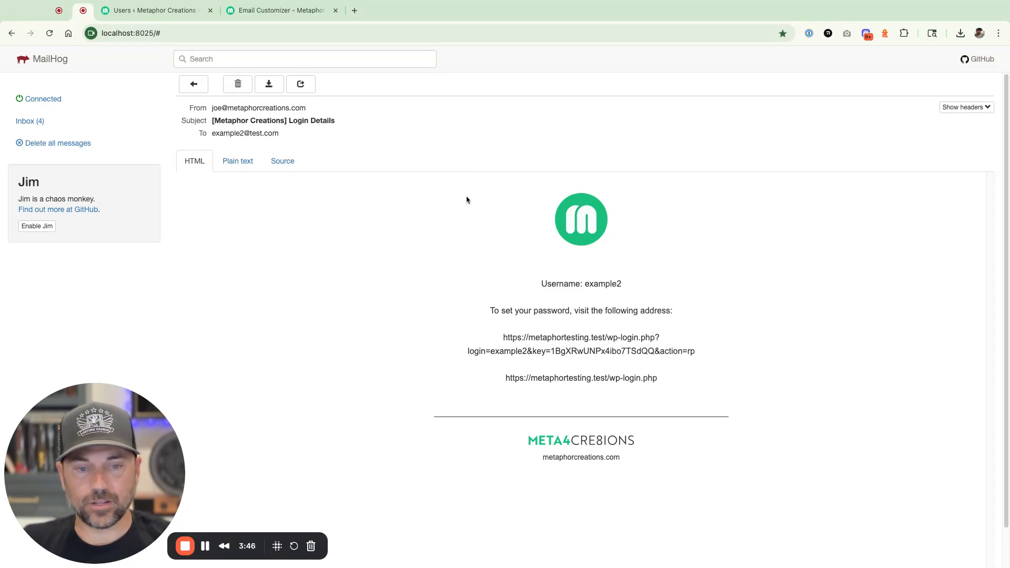
pyautogui.scroll(-2, 596, 468)
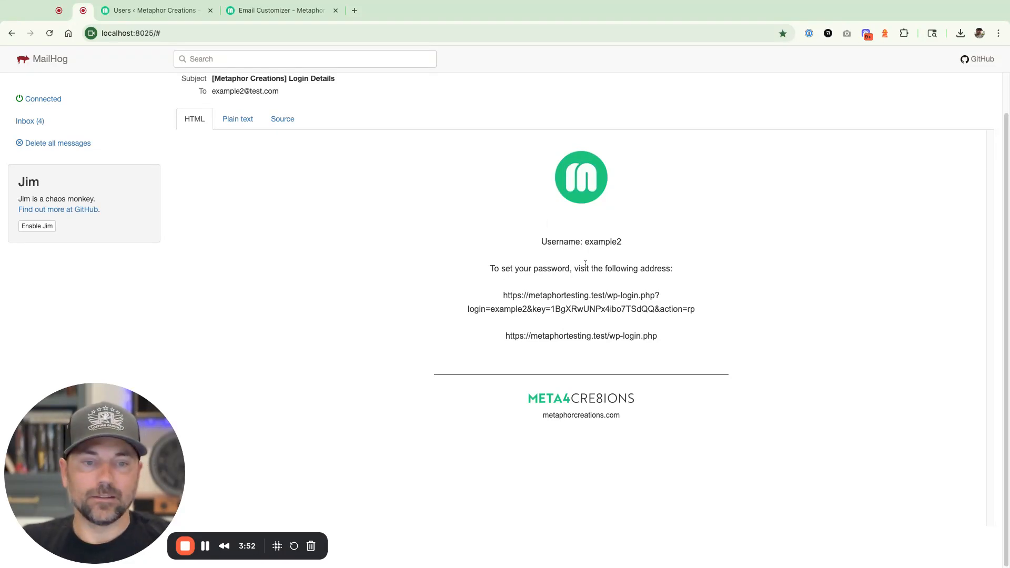
# - Switch back to the WordPress admin and open Default Template from the email templates for editing
pyautogui.click(152, 13)
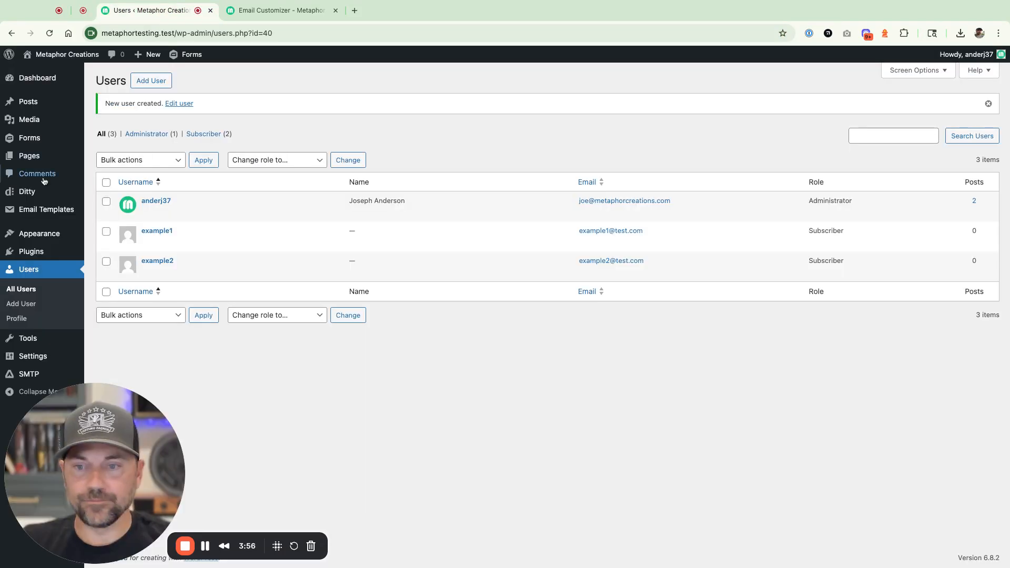
pyautogui.moveTo(45, 209)
pyautogui.click(127, 217)
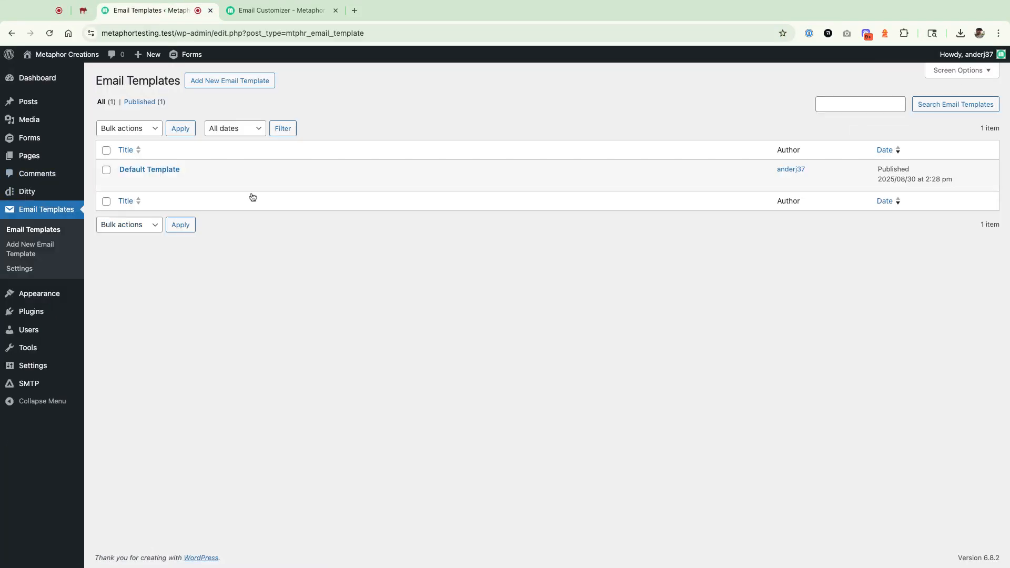
pyautogui.click(161, 171)
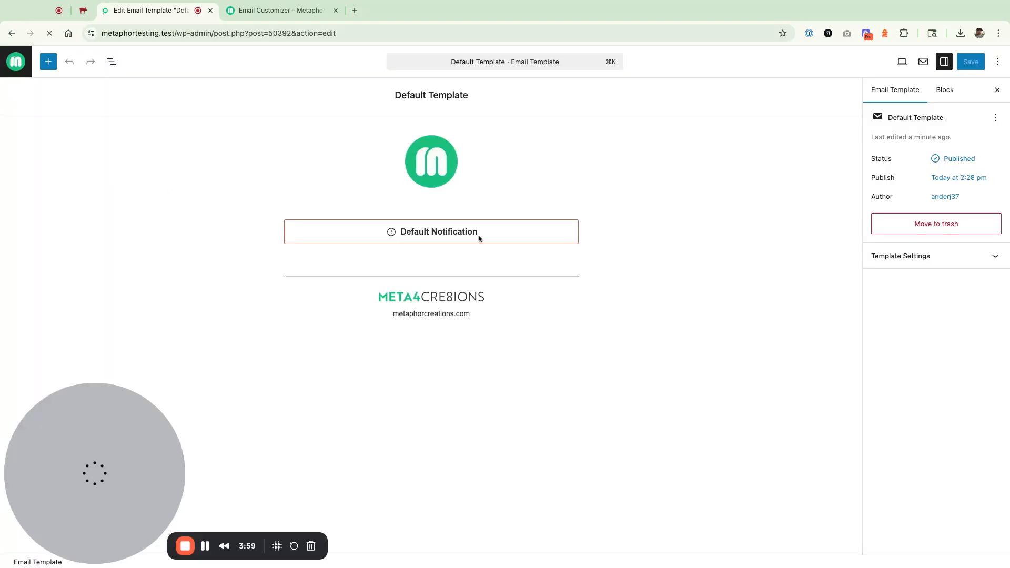
# - Select the Default Notification block and open the block inserter
pyautogui.click(480, 234)
pyautogui.click(48, 61)
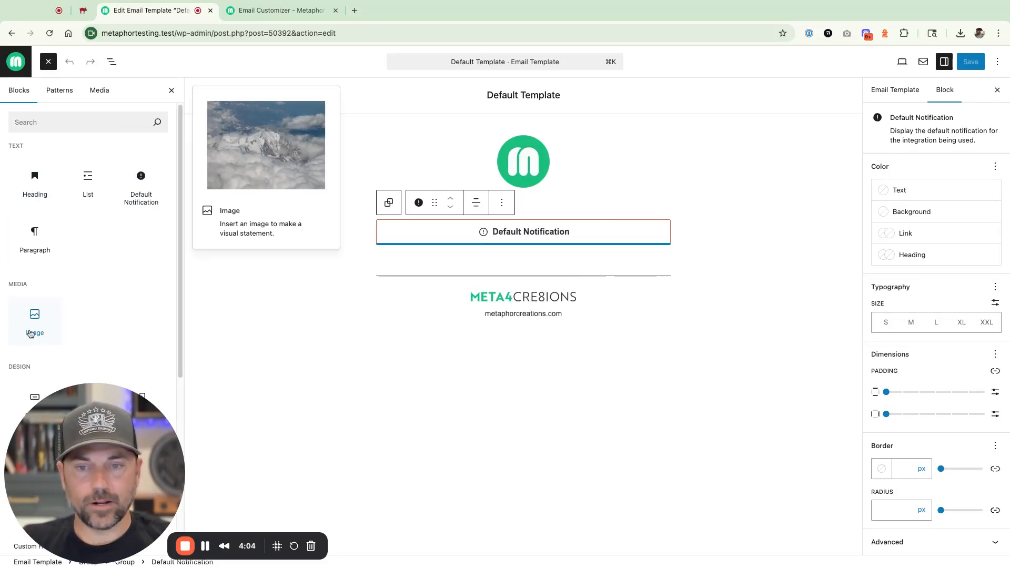